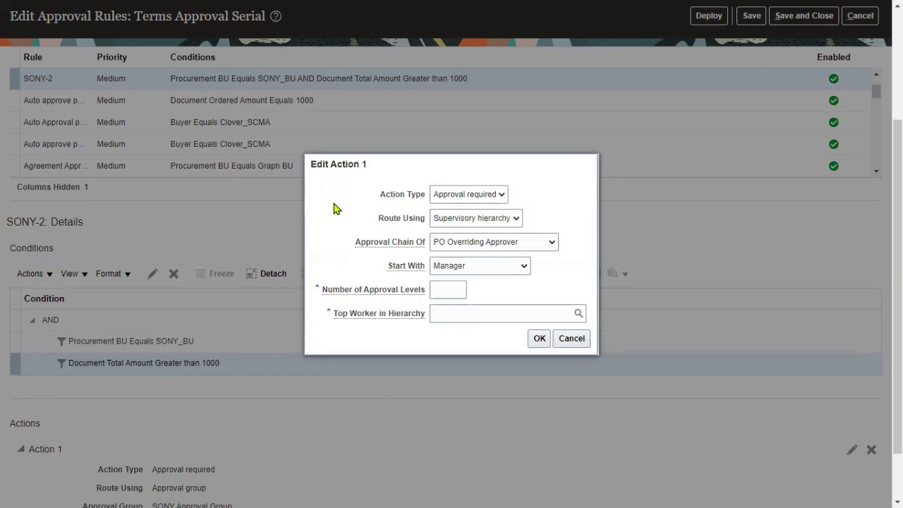
Expand the Route Using list in SONY-2's Edit Action 1 dialog
click(462, 220)
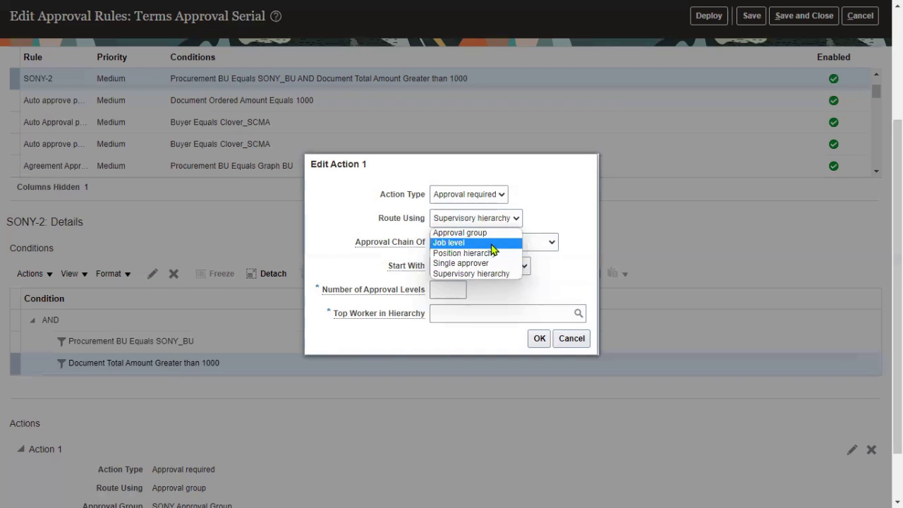
Keep Supervisory hierarchy as the routing and expand the Approval Chain Of list
click(545, 208)
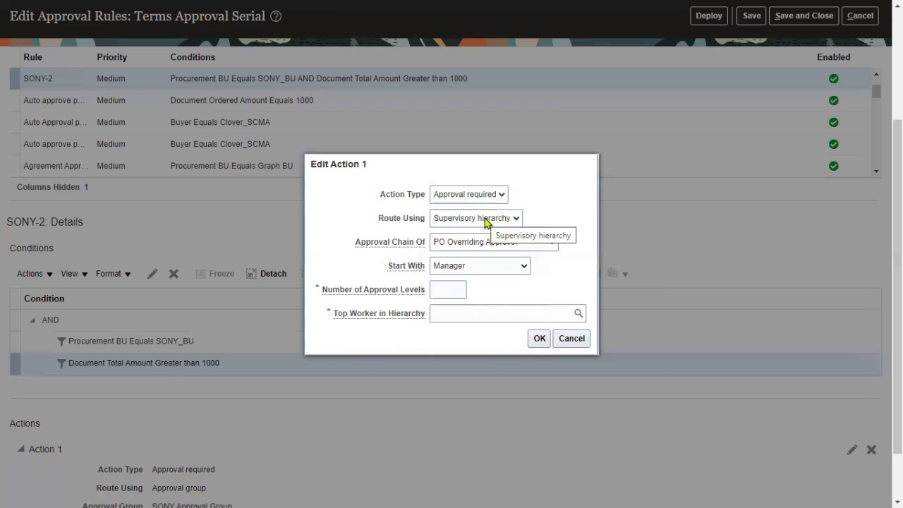
mouse_move(410, 244)
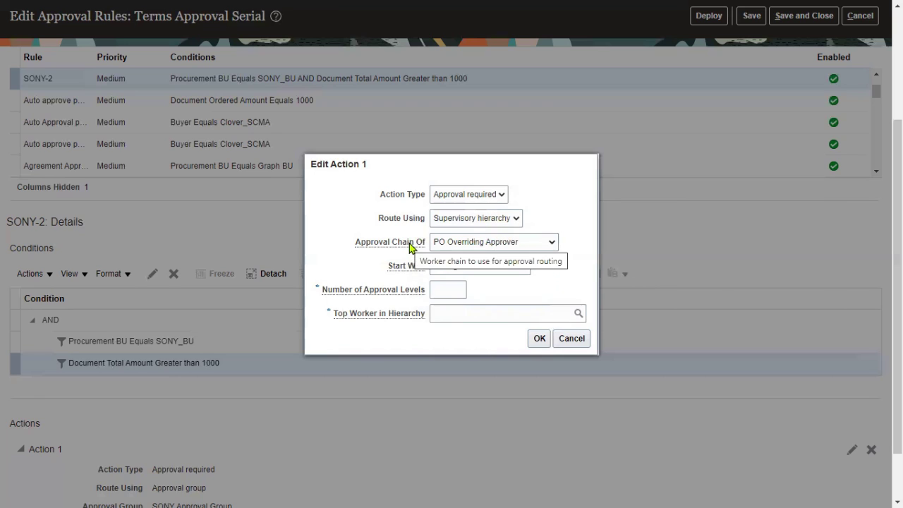
click(495, 242)
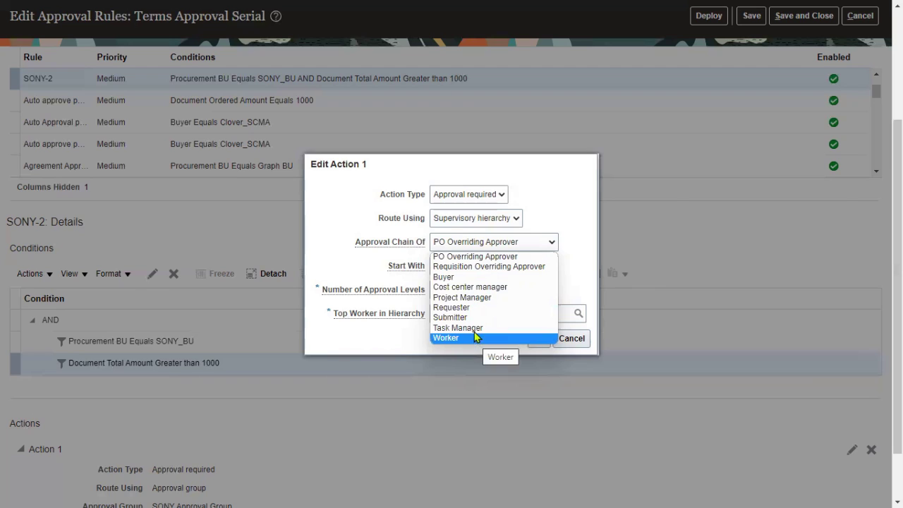
Set Approval Chain Of to Buyer
click(468, 278)
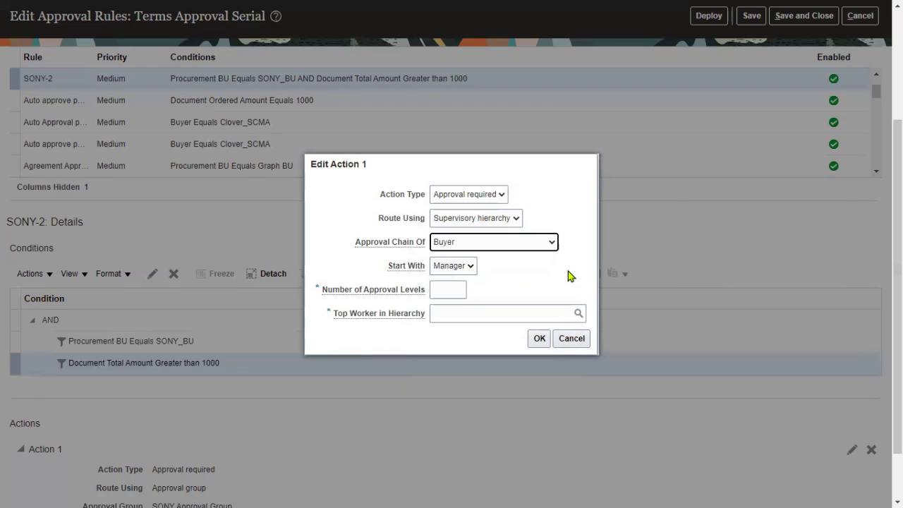
click(549, 243)
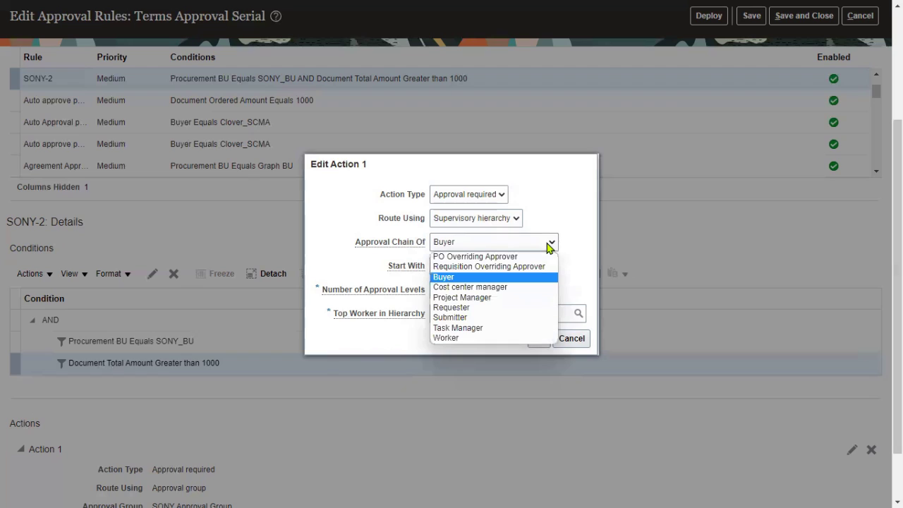
click(521, 279)
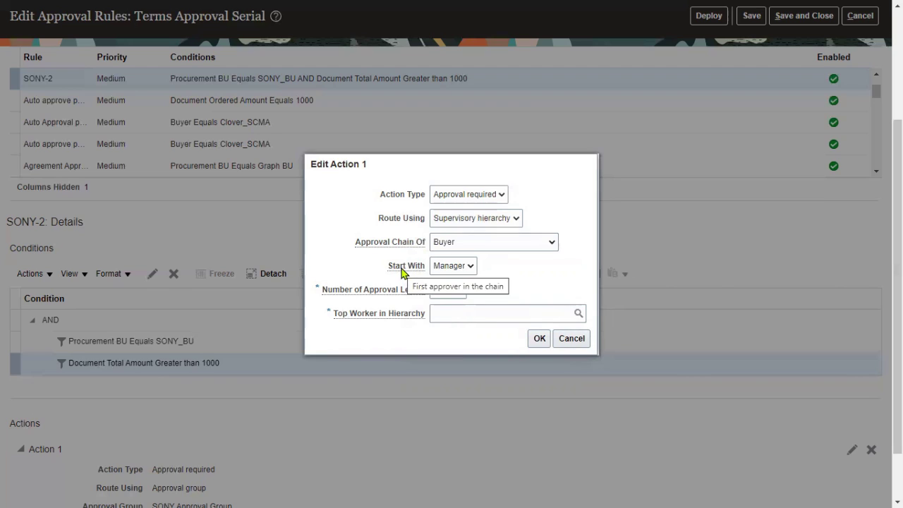
Set Start With to Manager and move into the Number of Approval Levels field
click(466, 267)
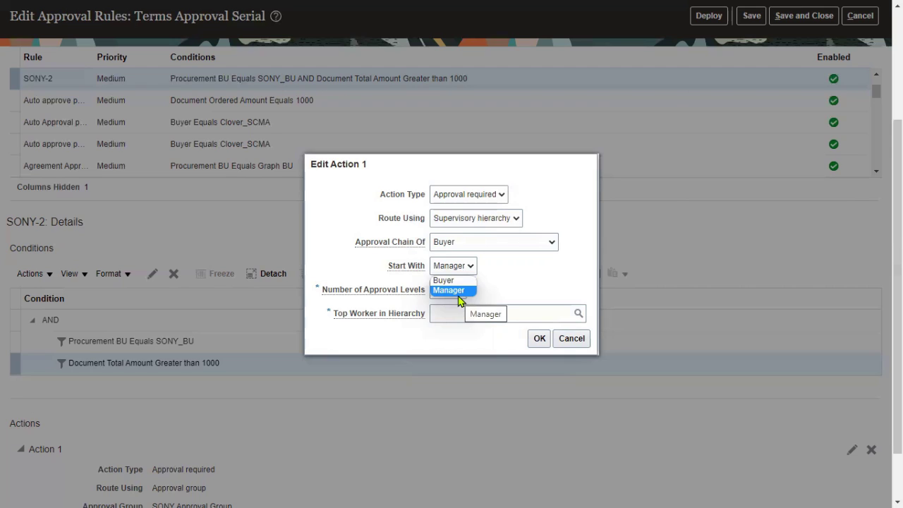
click(459, 292)
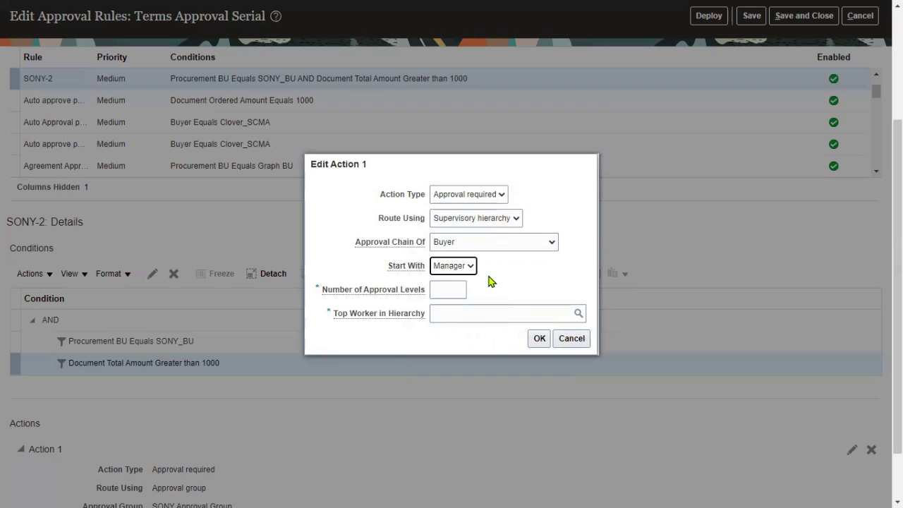
click(453, 290)
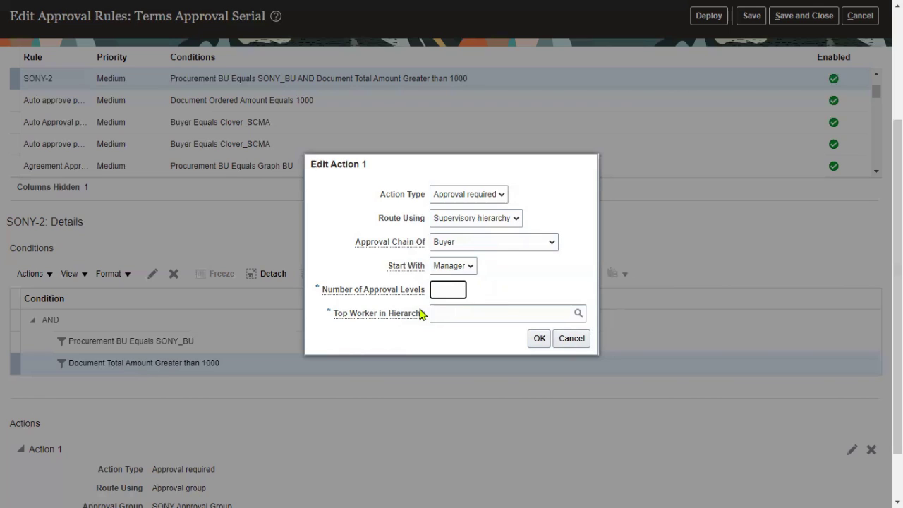
Set Number of Approval Levels to 1, keeping Start With as Manager
text(2)
key(BackSpace)
text(1)
click(504, 288)
double_click(459, 289)
click(470, 268)
click(469, 279)
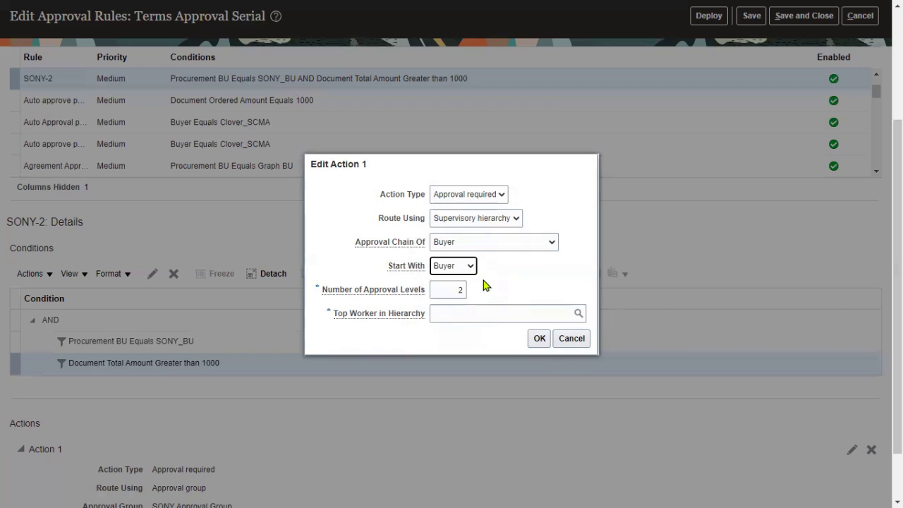
click(487, 285)
click(472, 271)
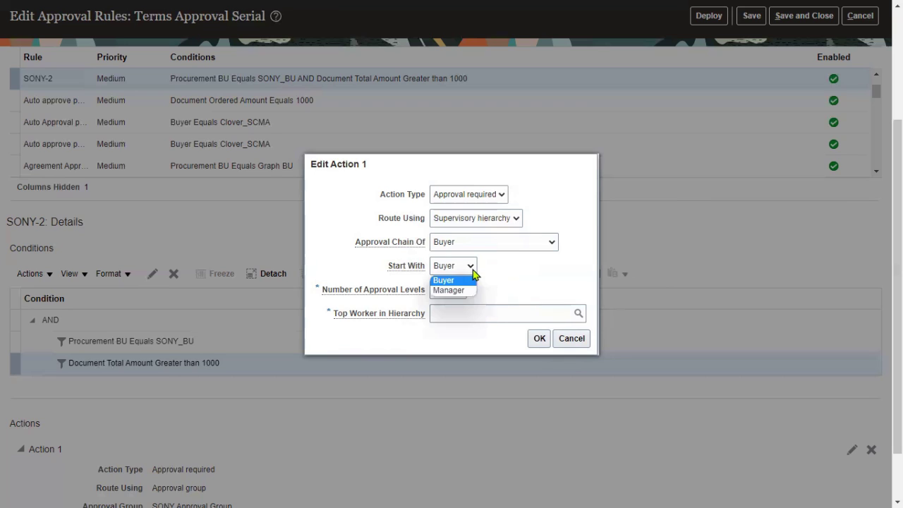
click(467, 291)
double_click(459, 291)
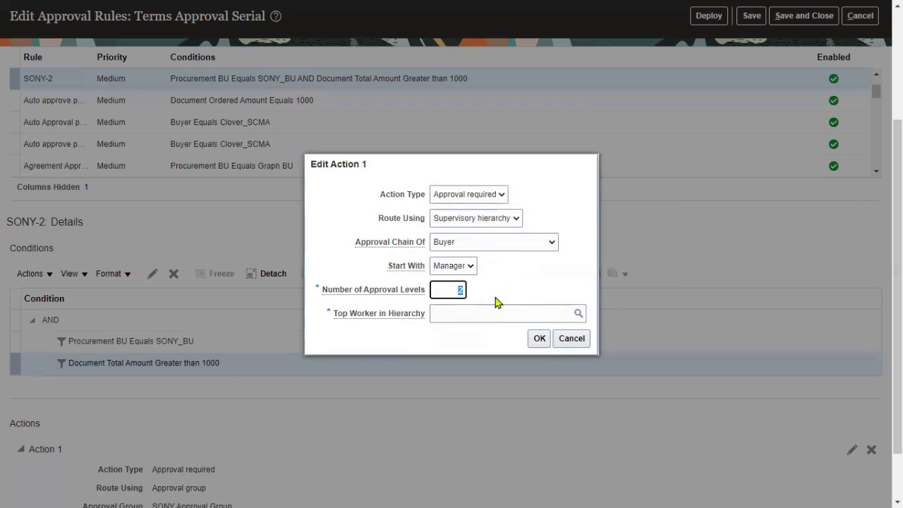
text(1)
Choose the matching worker as Top Worker in Hierarchy and apply the settings to Action 1
click(450, 318)
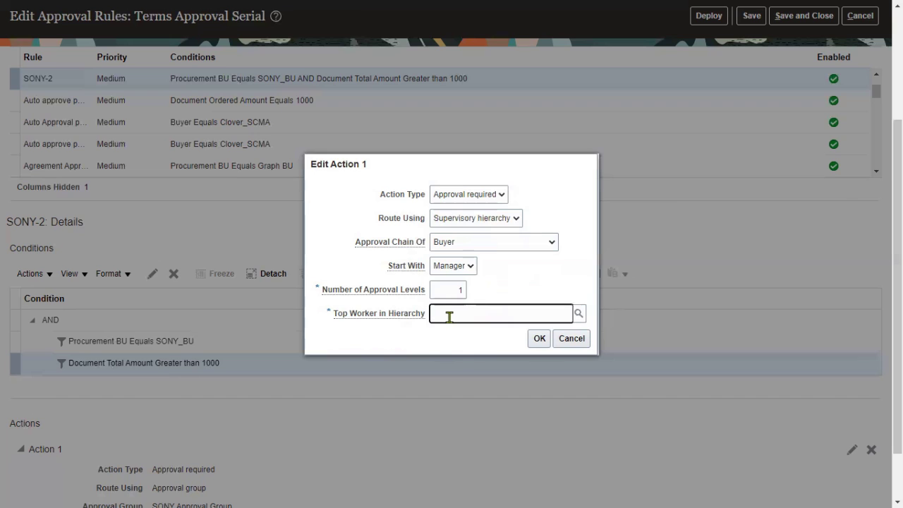
text(John)
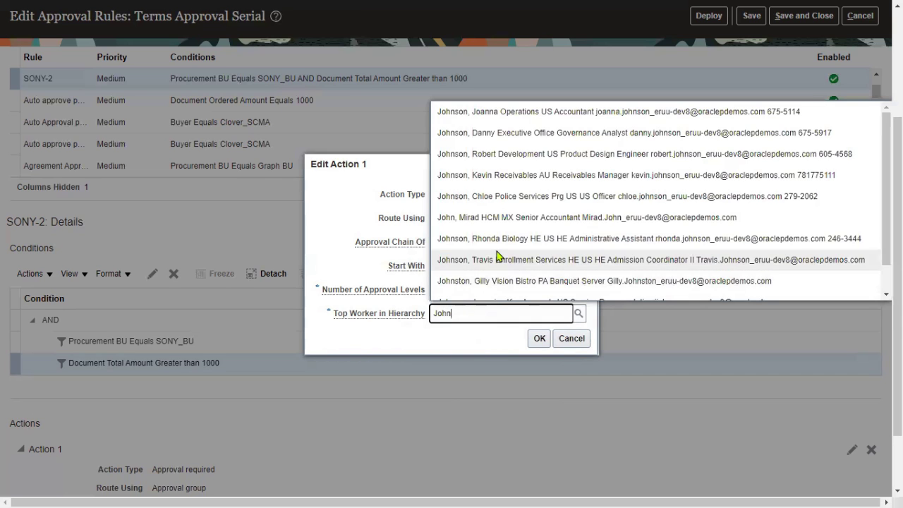
click(497, 251)
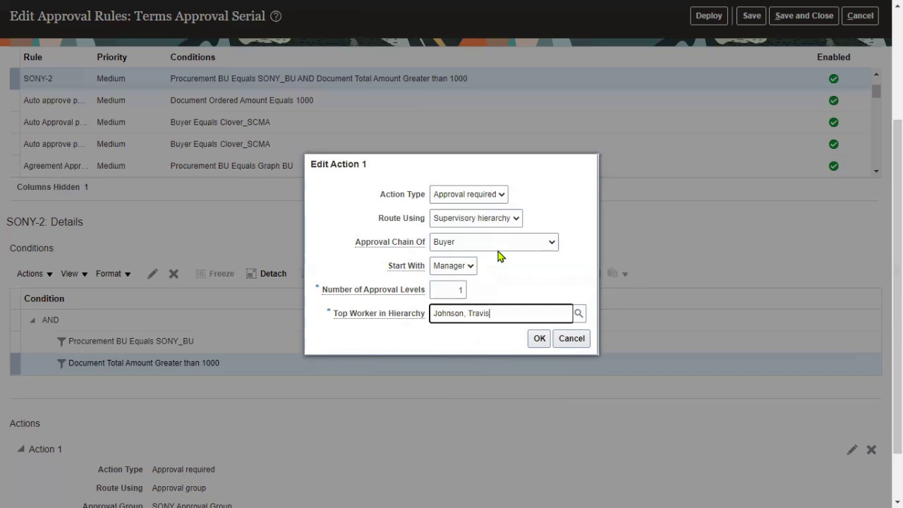
click(536, 339)
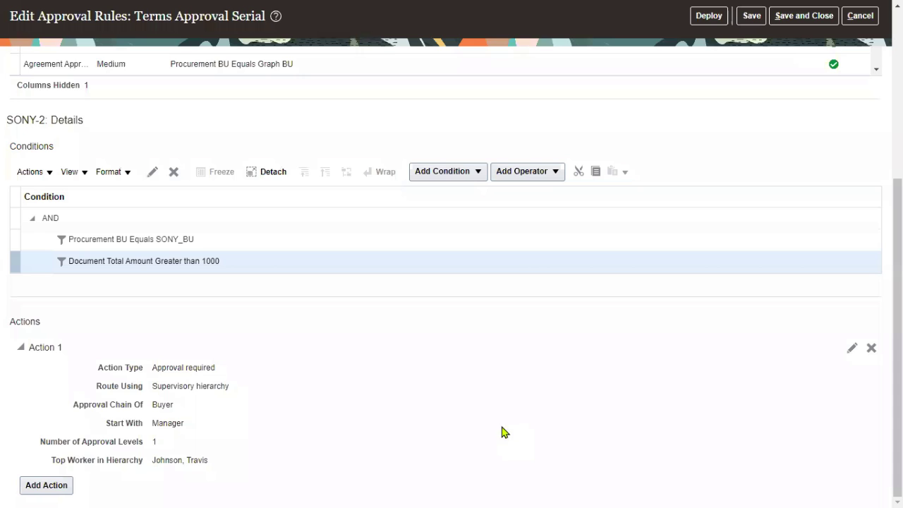
Highlight the Supervisory hierarchy routing and Buyer approval chain values in the rule
drag(156, 387, 239, 397)
drag(152, 405, 169, 450)
click(506, 371)
scroll(744, 363, up, 5)
scroll(744, 359, up, 2)
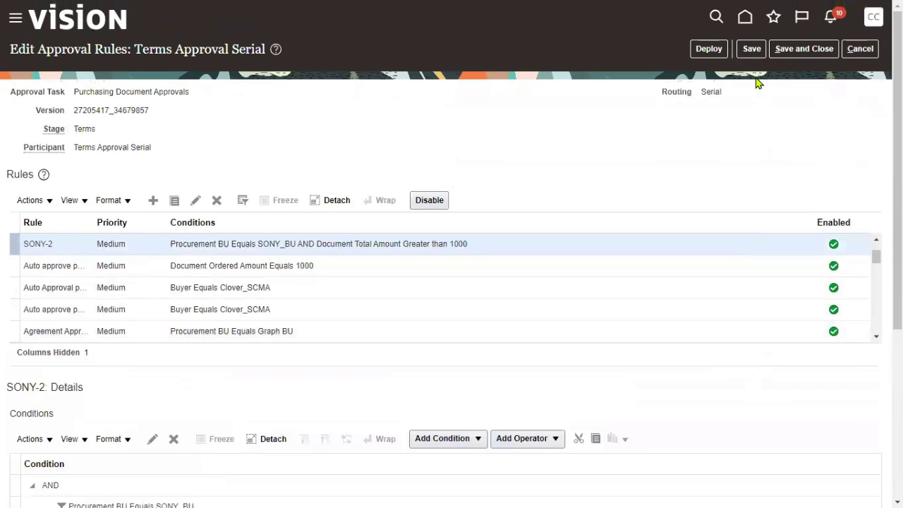
Save and deploy the Terms Approval Serial rules, confirming the warning and deployment message
click(751, 49)
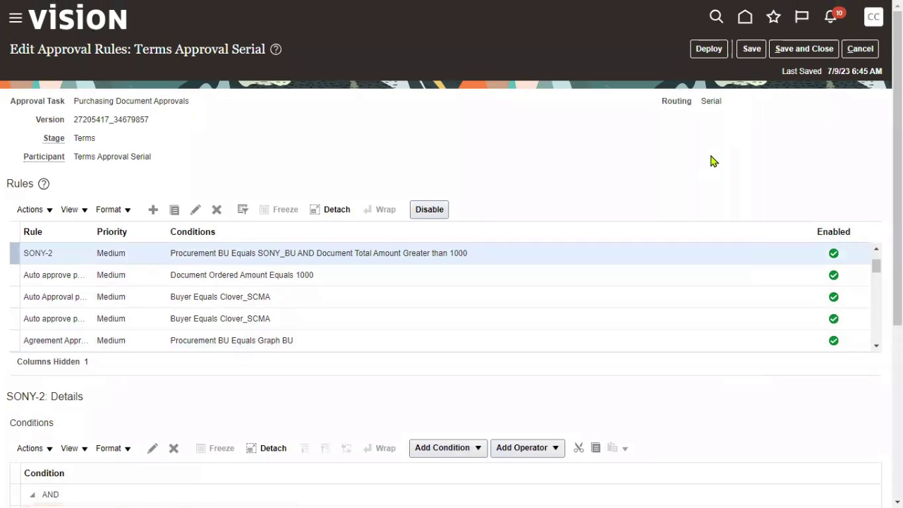
click(709, 49)
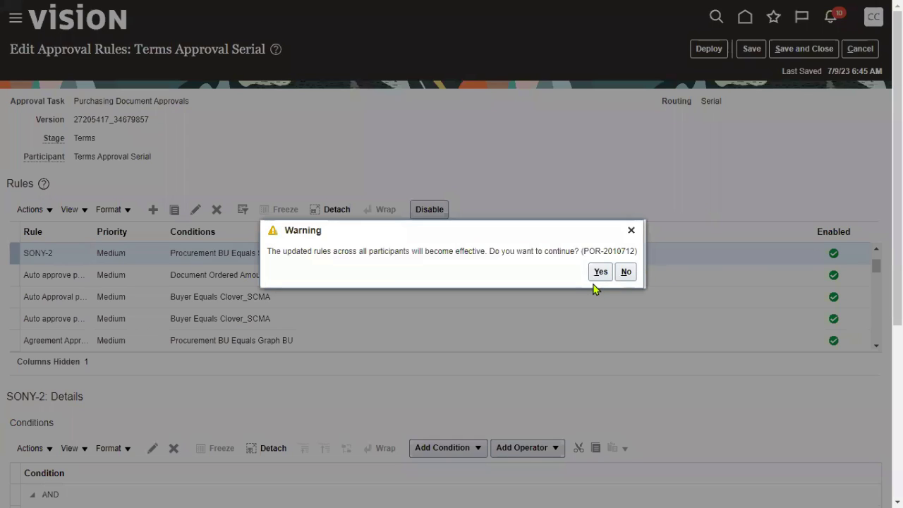
click(597, 278)
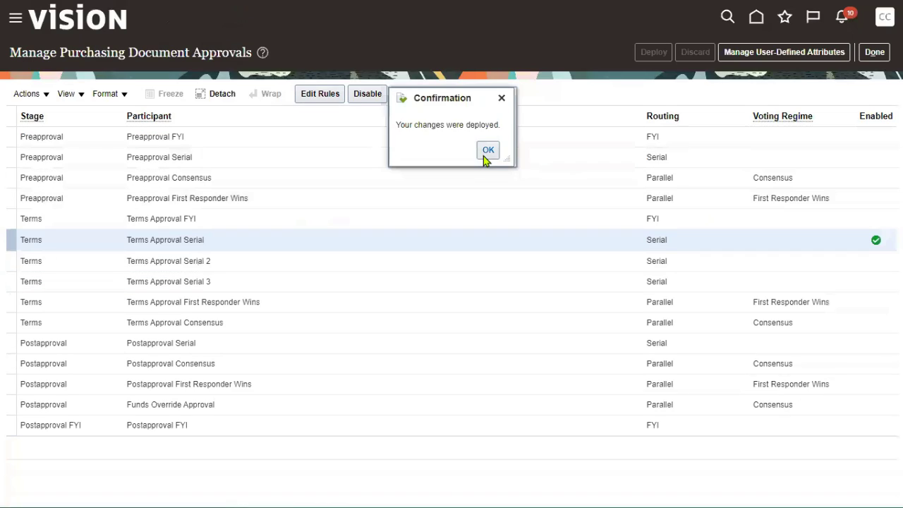
click(485, 151)
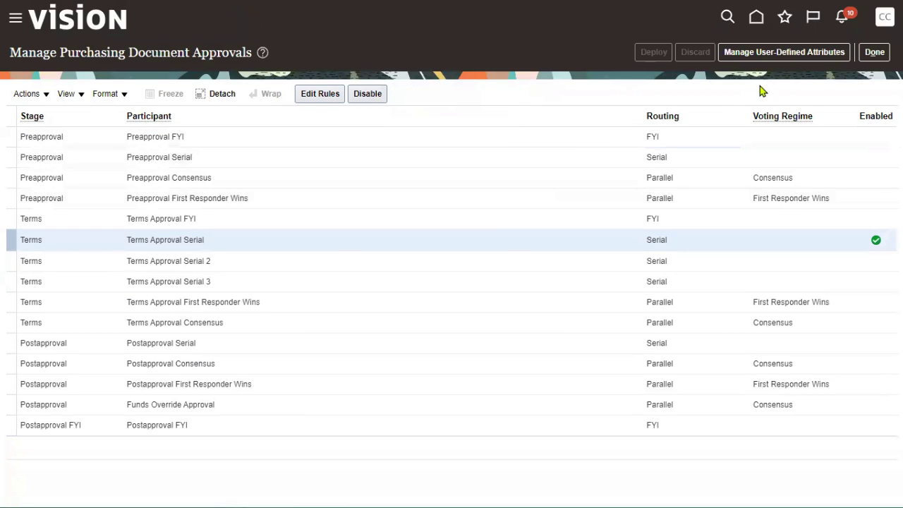
Finish Manage Purchasing Document Approvals and return to Setup: Procurement's Approval Management tasks
click(875, 53)
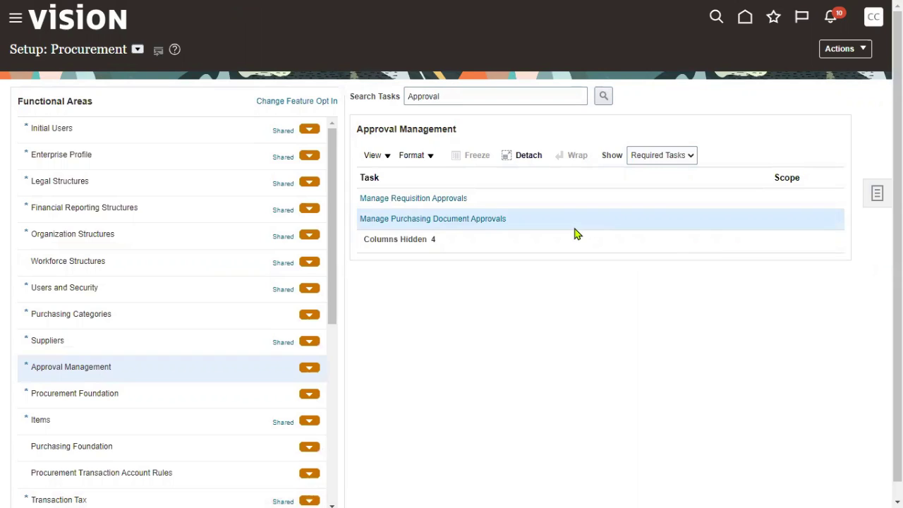
click(577, 204)
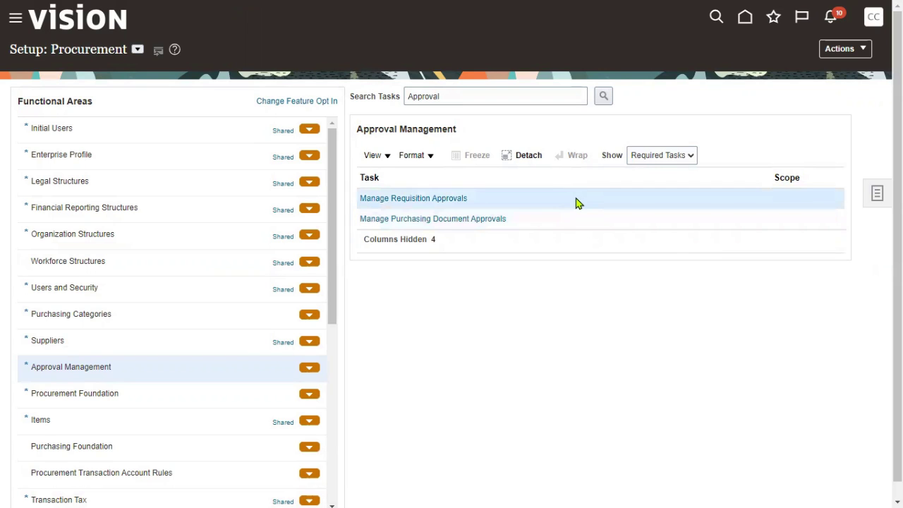